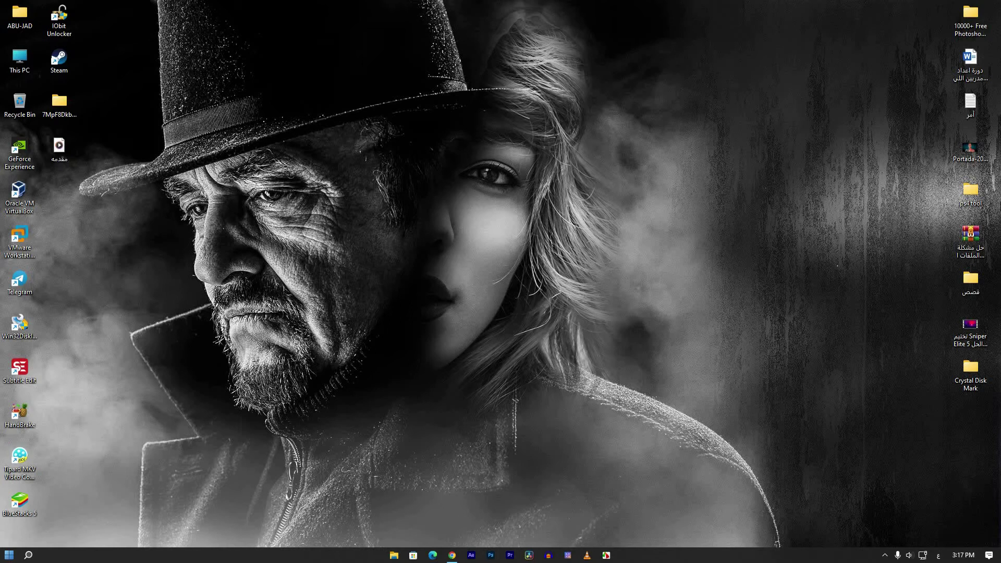
Step: Launch the 64-bit DiskMark64 application from the Crystal Disk Mark desktop folder and close the folder window
double_click(970, 373)
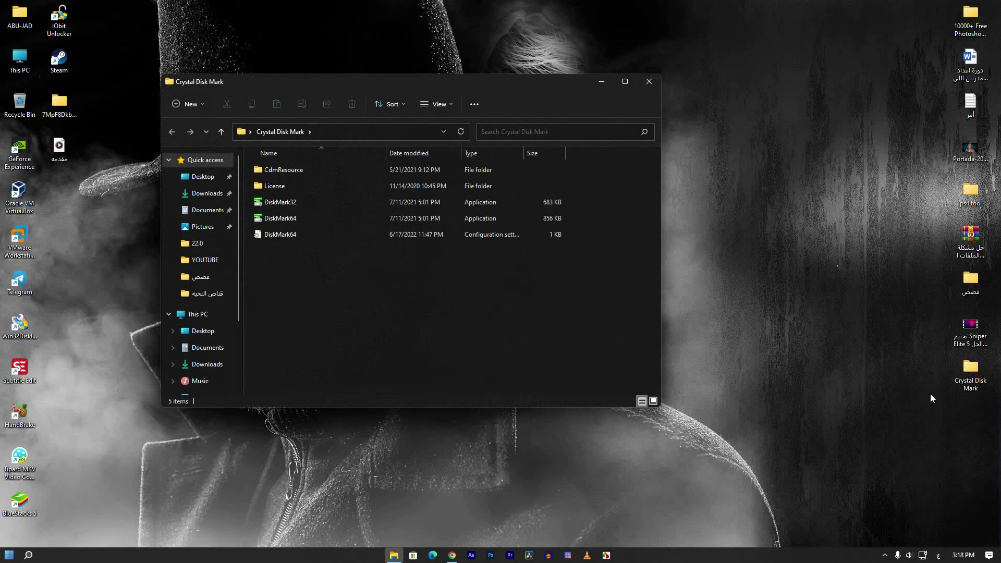
left_click(286, 219)
left_click(292, 203)
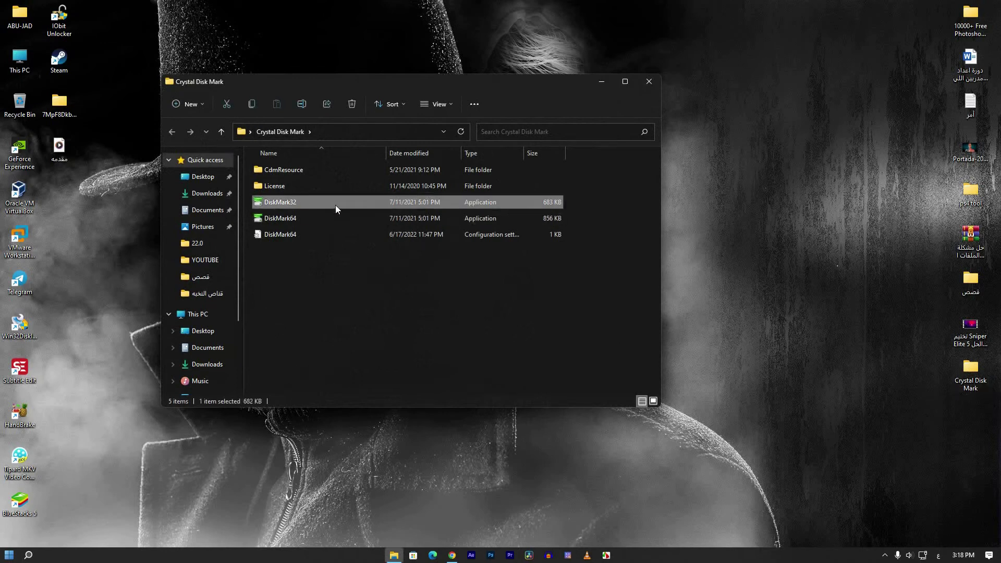
left_click(282, 218)
double_click(266, 219)
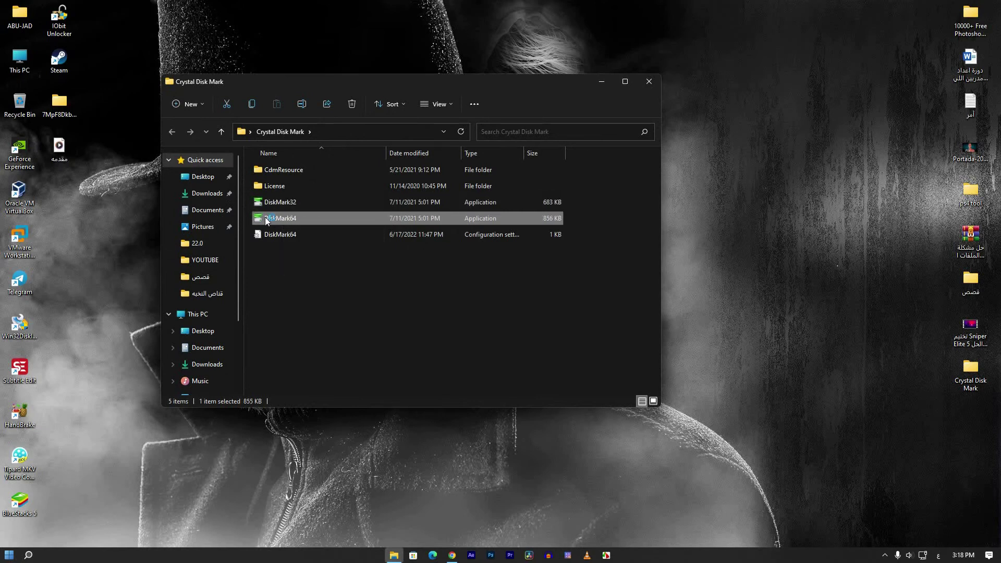
left_click(649, 82)
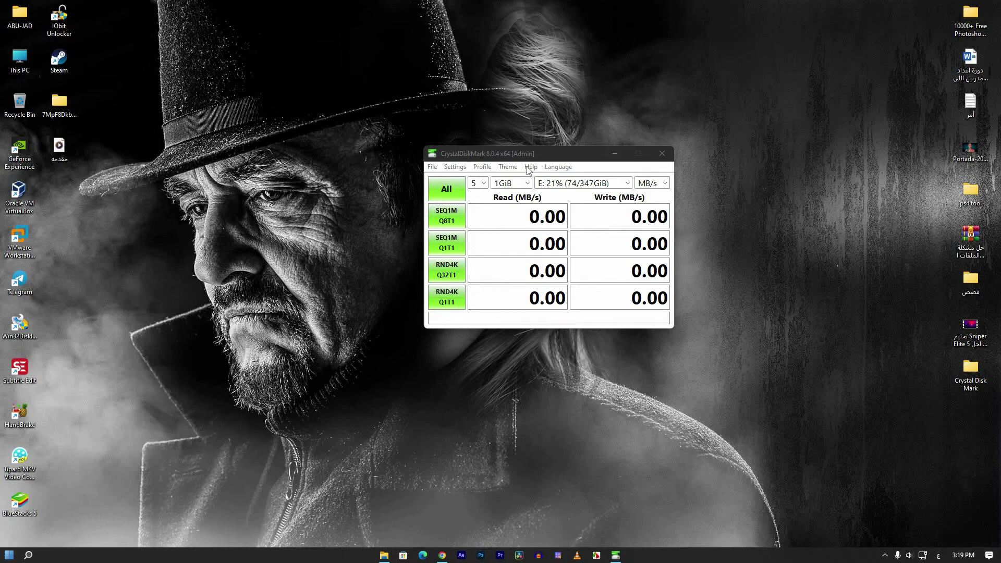
left_click(558, 168)
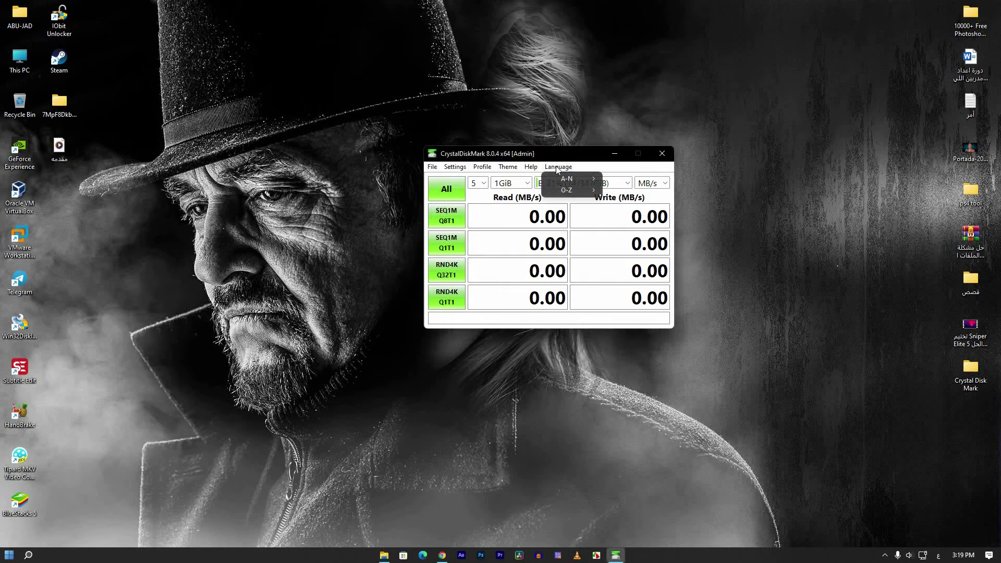
mouse_move(576, 181)
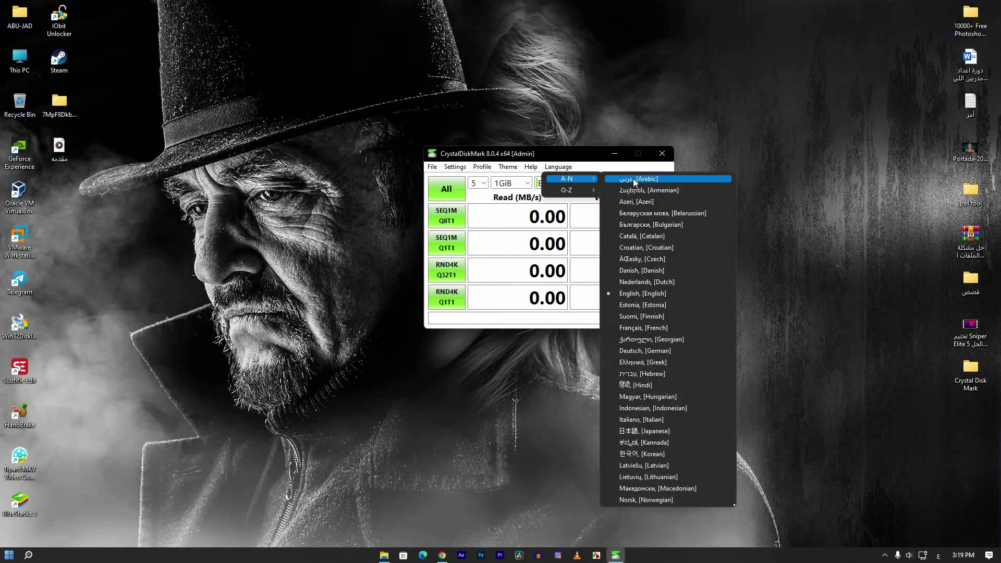
left_click(561, 155)
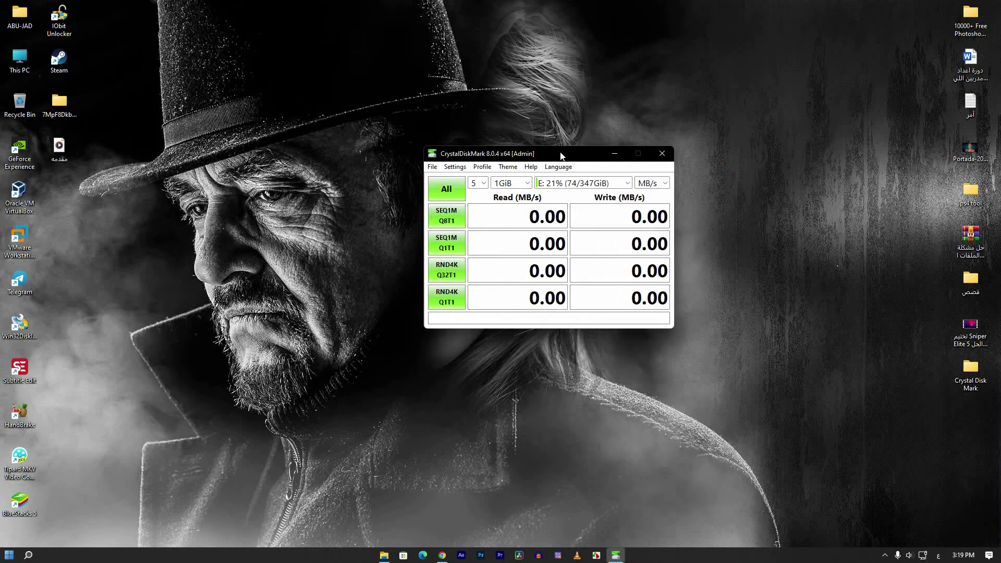
Step: Run all read and write benchmarks on drive D: with 5 passes of 1GiB, and close the benchmark
left_click(627, 184)
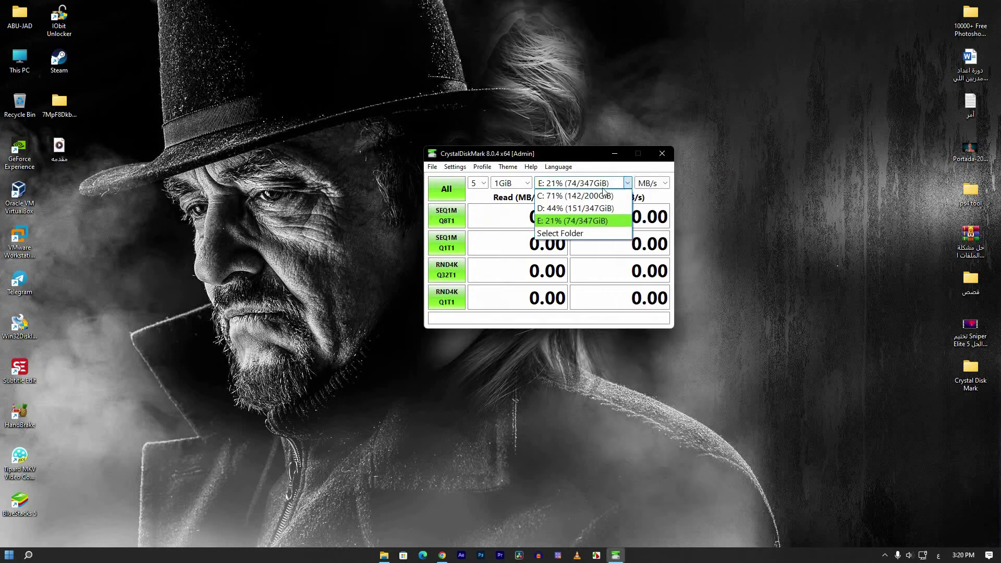
left_click(569, 197)
left_click(628, 183)
left_click(574, 208)
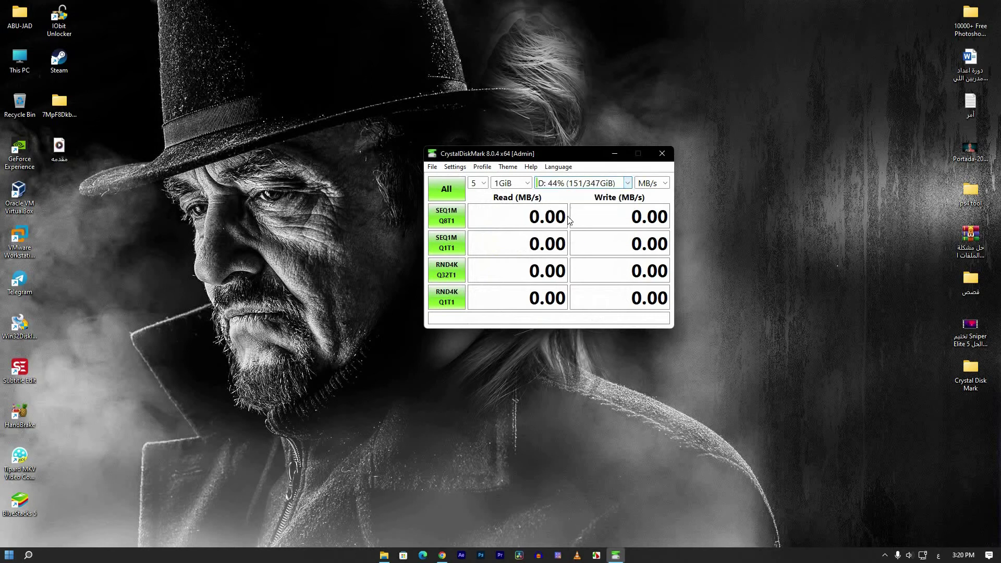
left_click(627, 184)
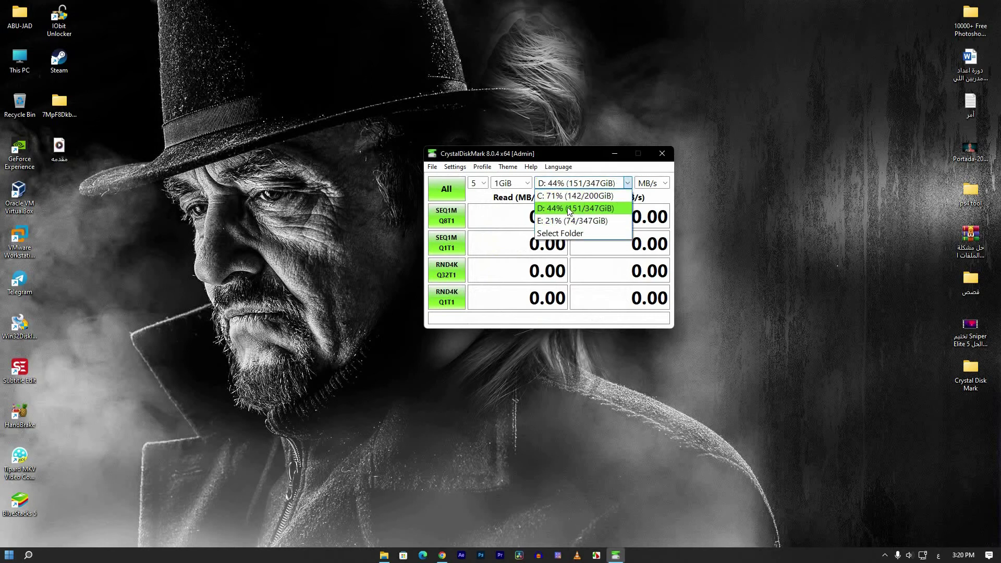
left_click(568, 208)
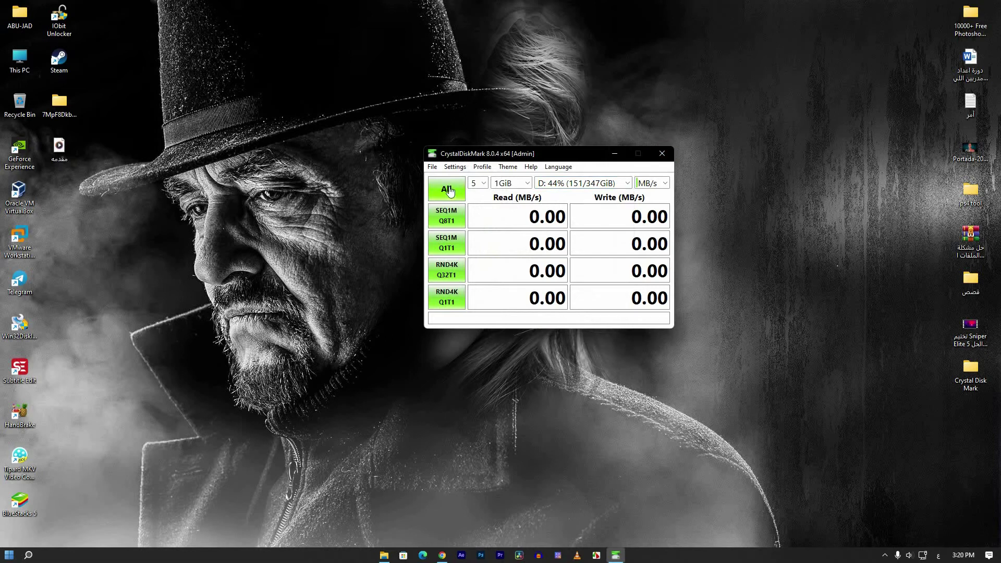
left_click(464, 198)
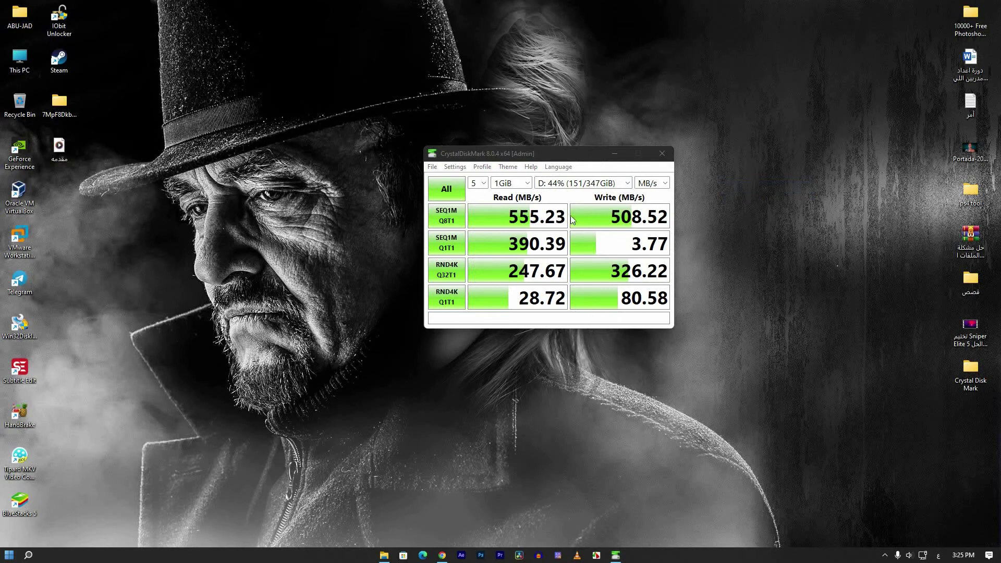
key("alt+F4")
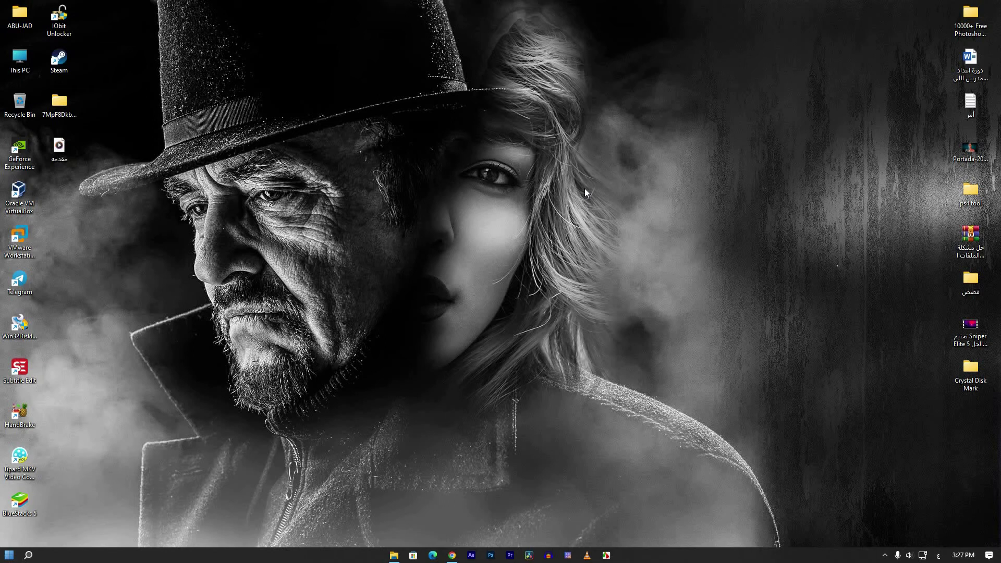
Step: Open Defragment and Optimize Drives, optimize drive D:, and close the Optimize Drives window
left_click(29, 555)
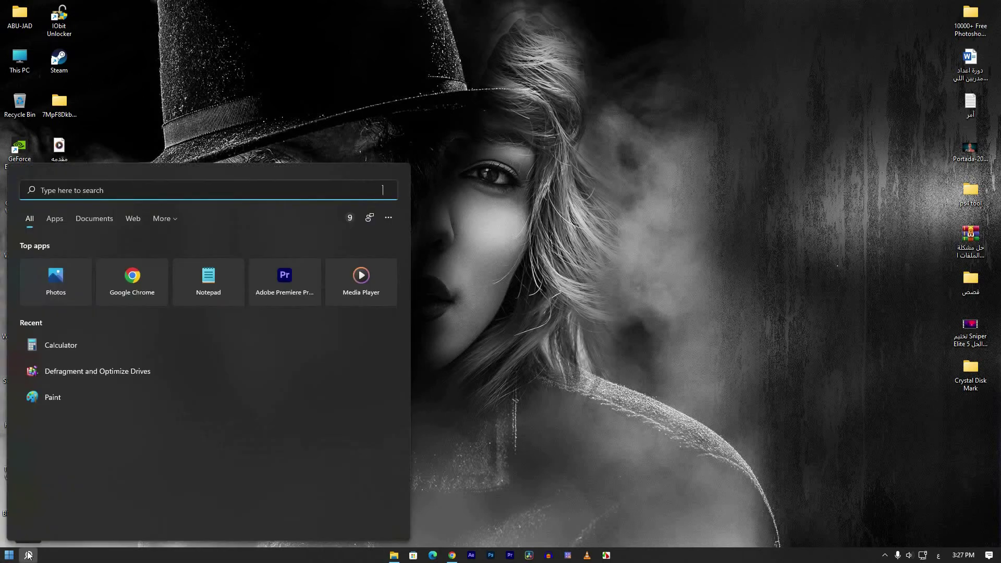
left_click(74, 370)
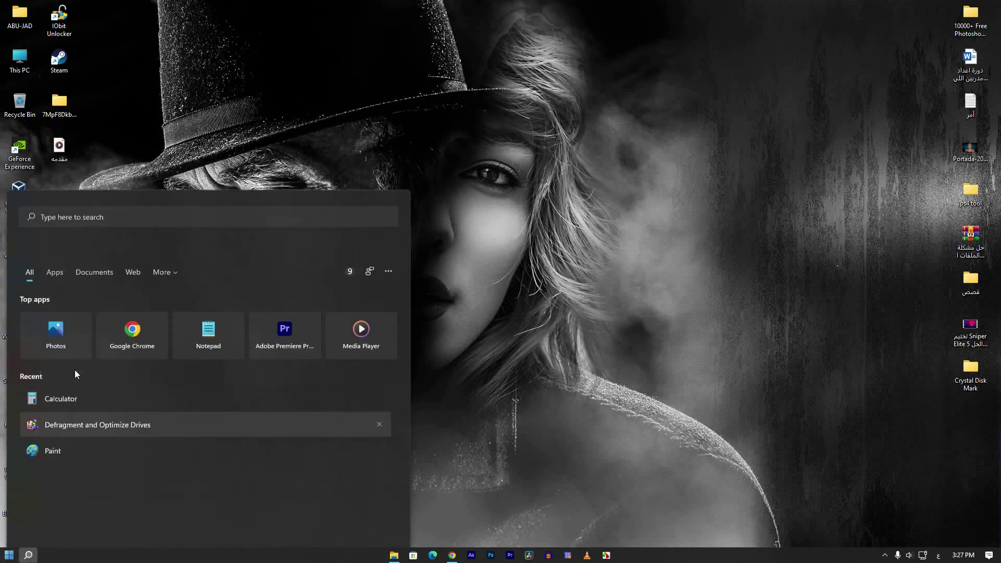
left_click(502, 243)
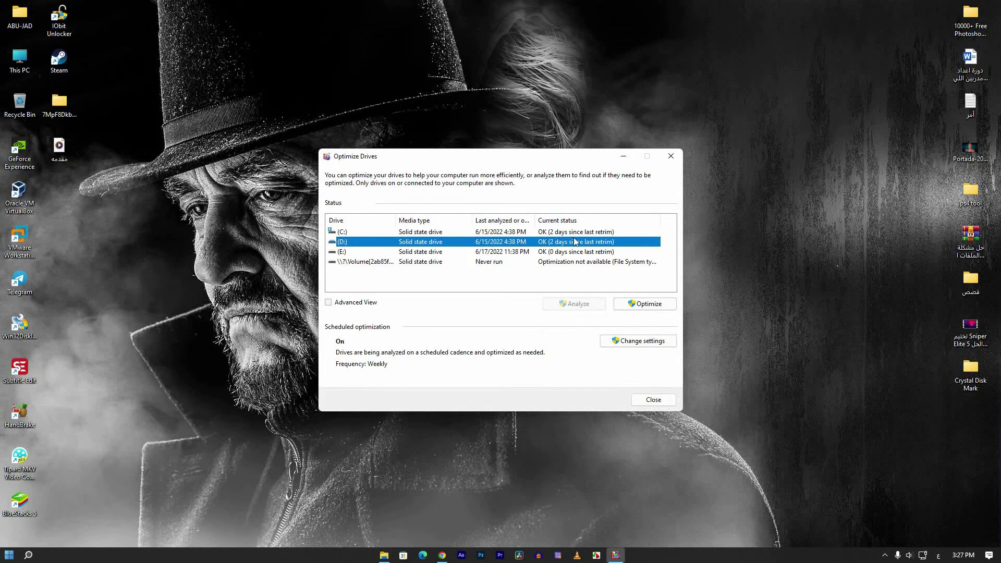
left_click(637, 306)
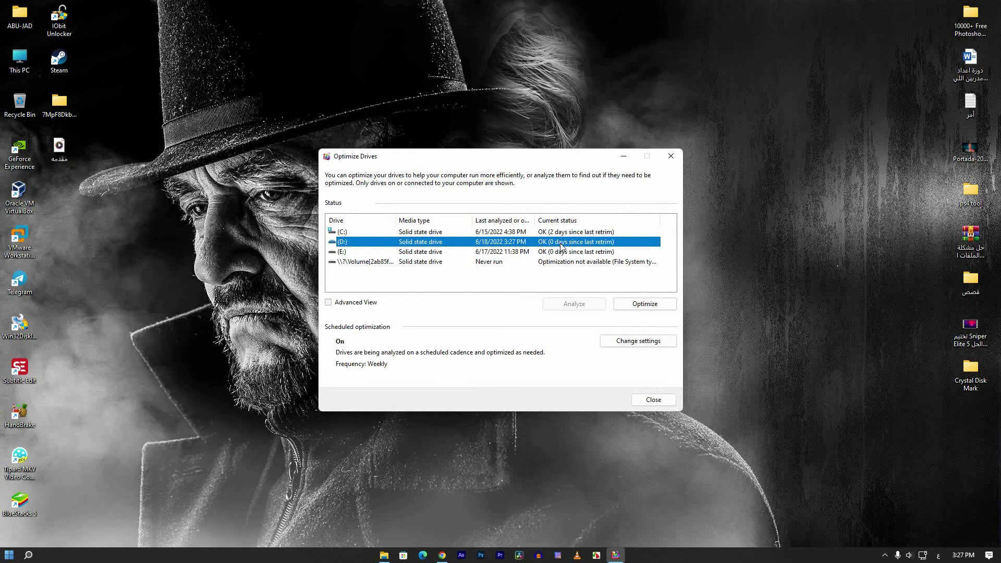
left_click(671, 158)
Step: Check the TRIM setting in Command Prompt by running "fsutil behavior query disabledeletenotify", copied from the desktop text file
key("super+r")
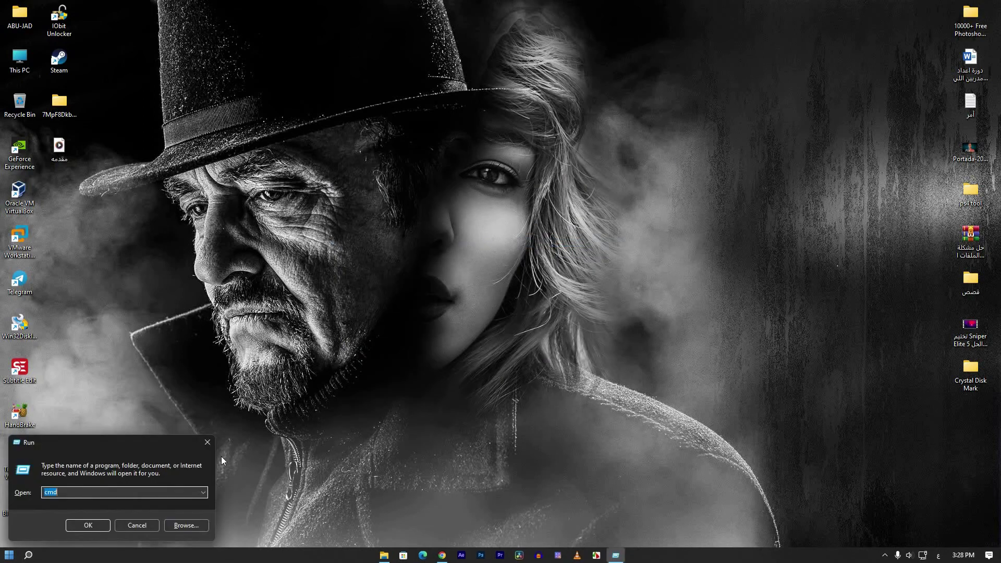
type("cmd")
key("Return")
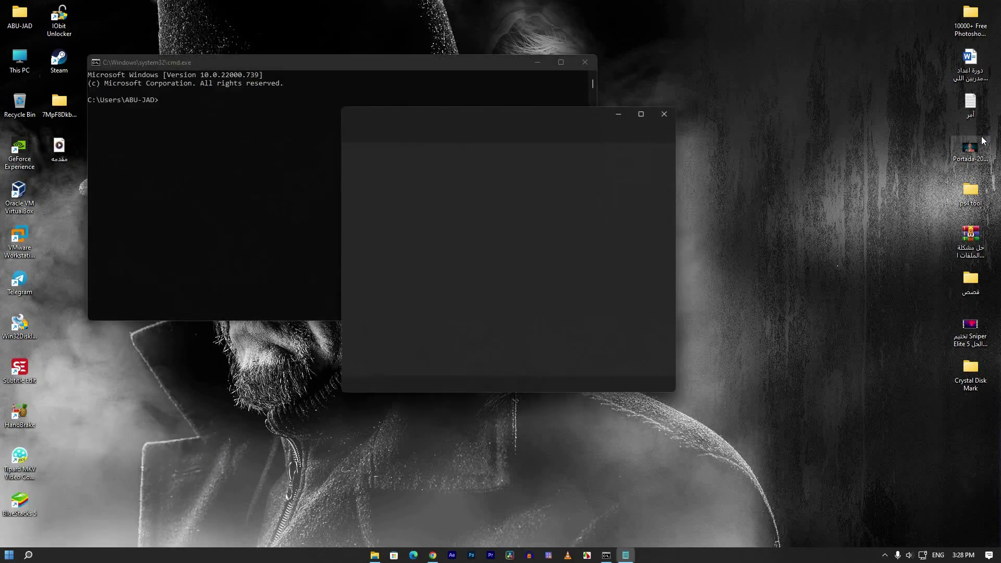
key("ctrl+a")
key("ctrl+c")
left_click(195, 105)
key("ctrl+v")
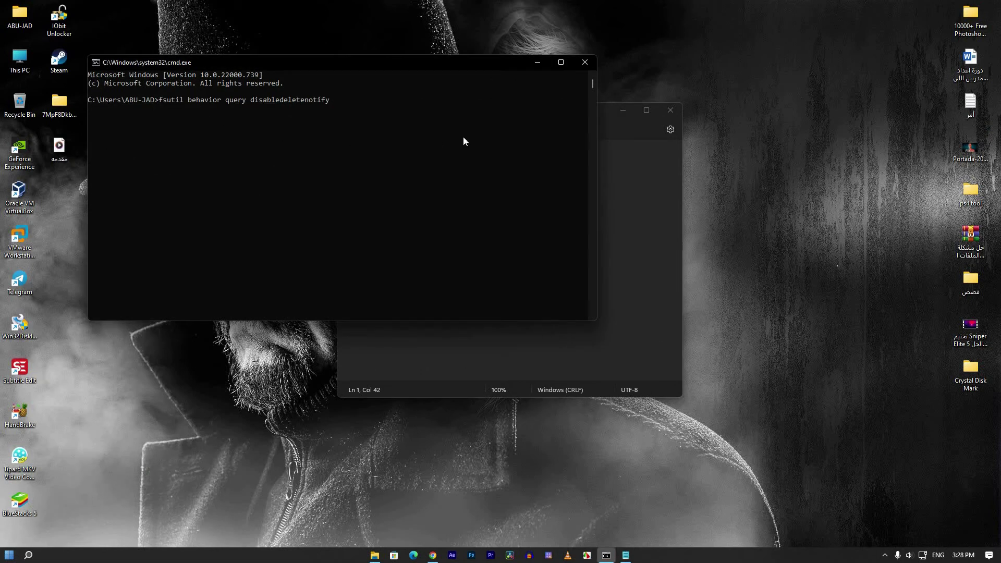
key("Return")
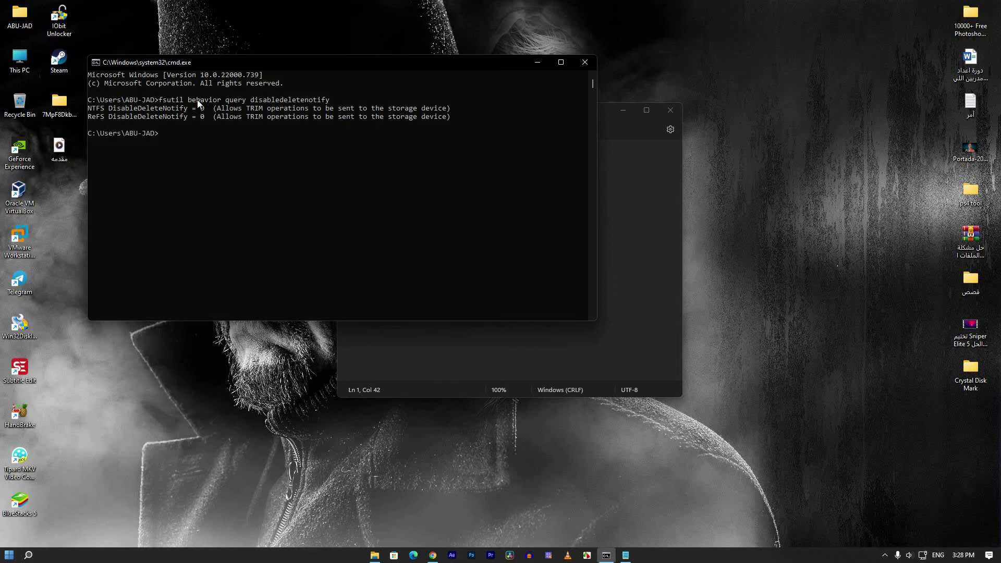
left_click_drag(197, 117, 215, 120)
Step: Copy the archive [GM]BDBRNFIX[EUR].part01 from the Games folder on D: to the root of drive E: and close File Explorer
key("super+e")
double_click(417, 263)
double_click(290, 186)
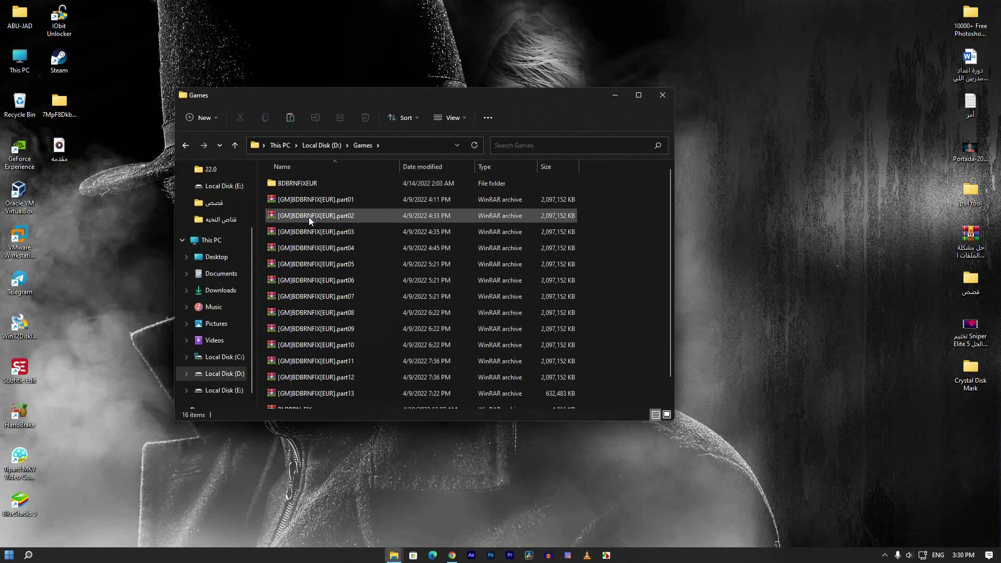
left_click(279, 199)
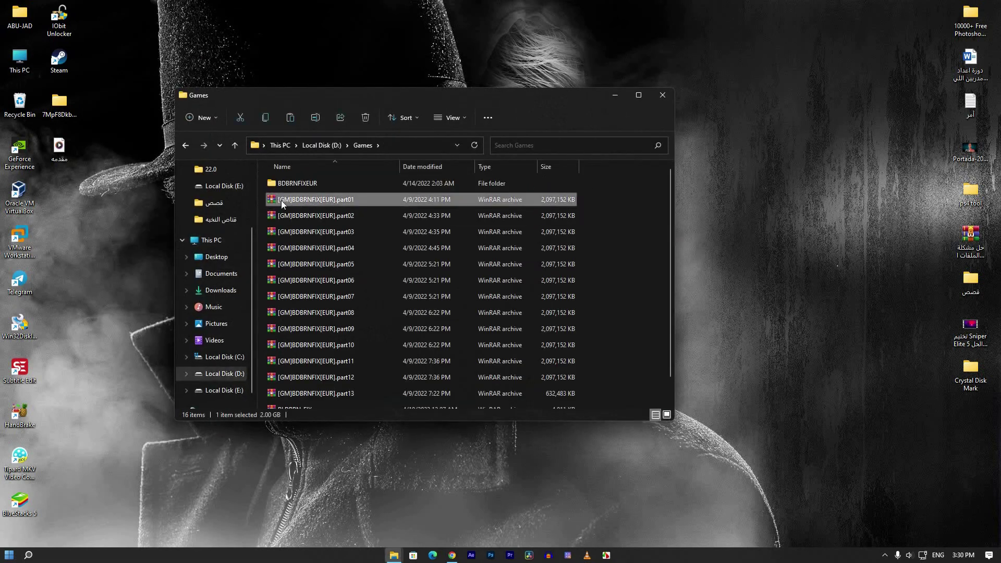
right_click(281, 201)
left_click(295, 386)
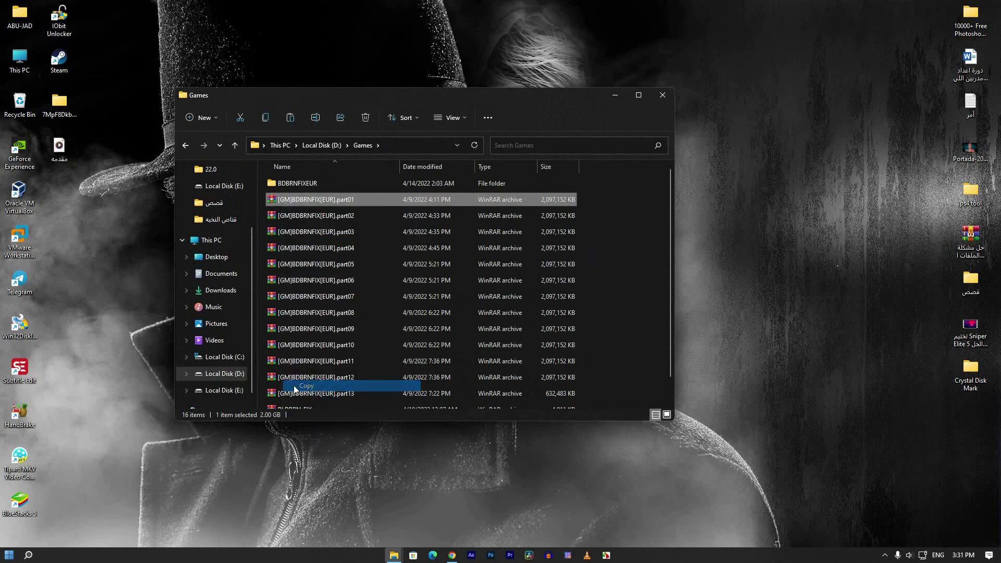
left_click(224, 390)
right_click(374, 375)
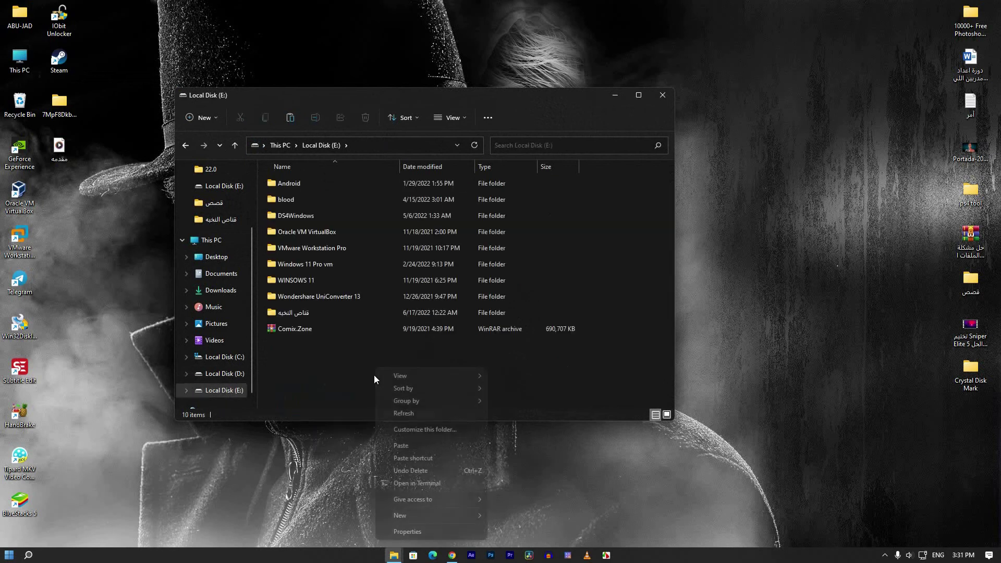
left_click(405, 447)
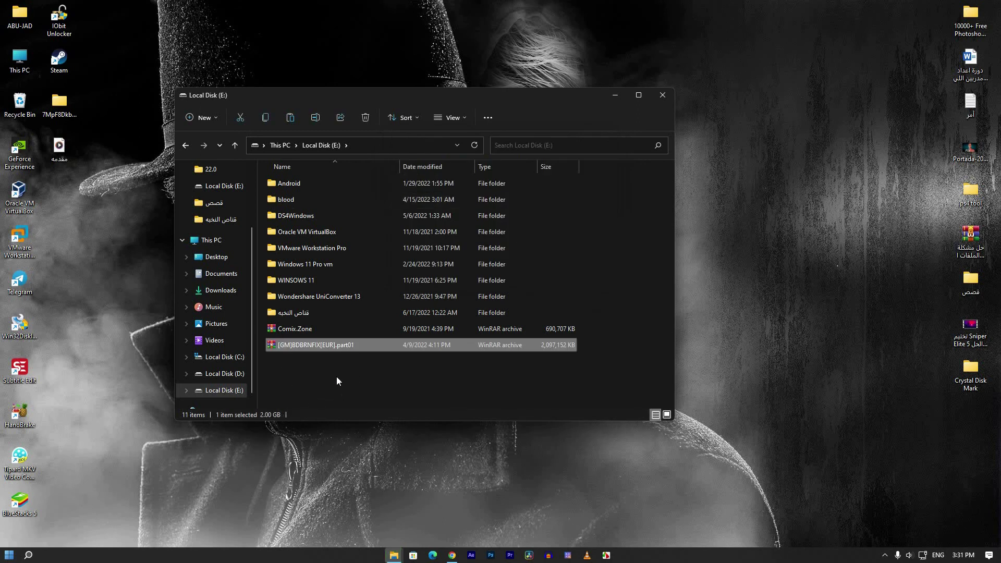
left_click(663, 95)
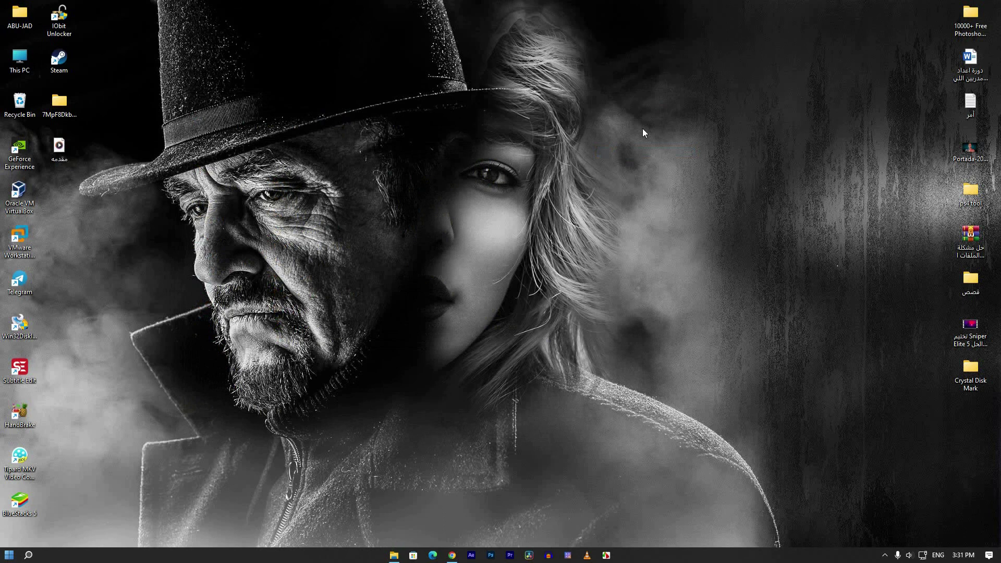